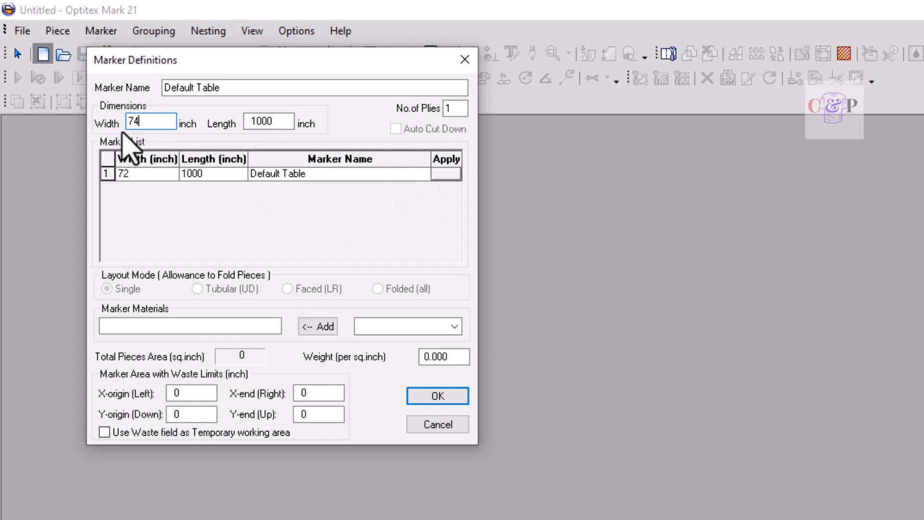
Accept the marker definitions with a 74 inch width and load the NIGHT DRESS style file from New folder
left_click(437, 394)
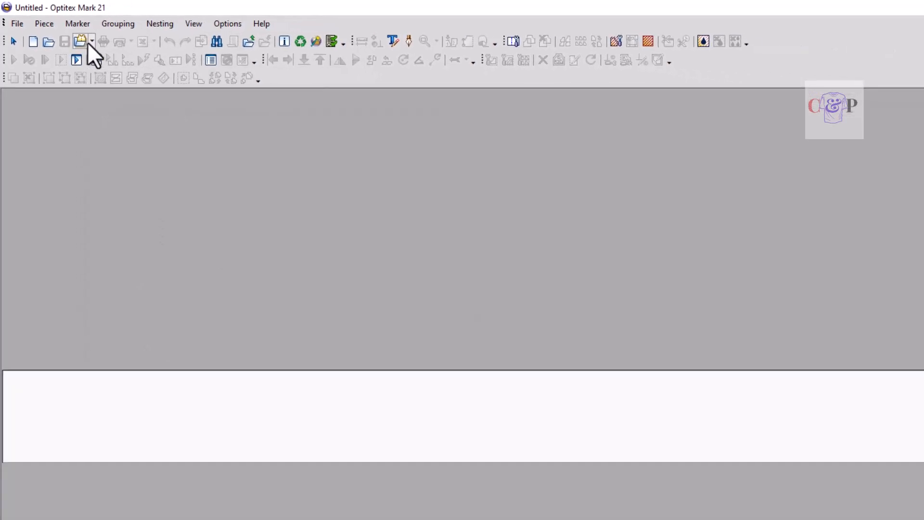
left_click(75, 40)
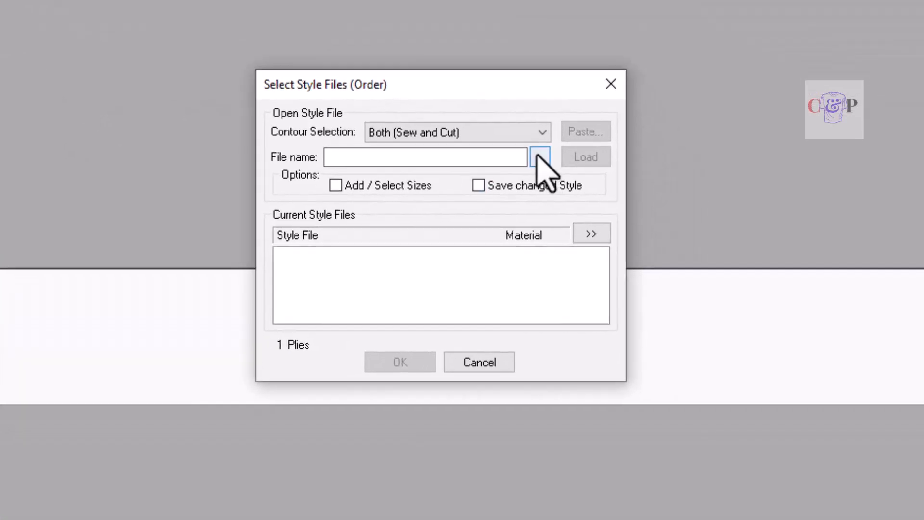
left_click(540, 157)
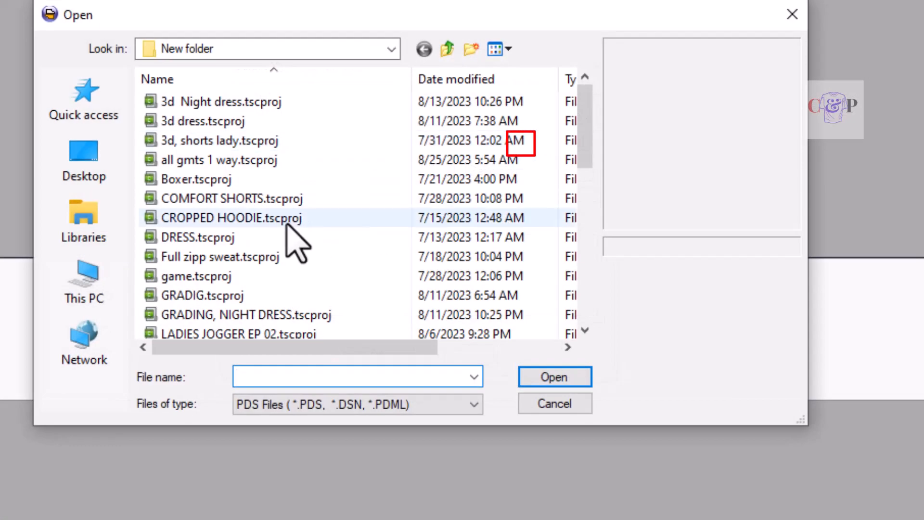
scroll(289, 231, "down", 5)
scroll(289, 237, "down", 2)
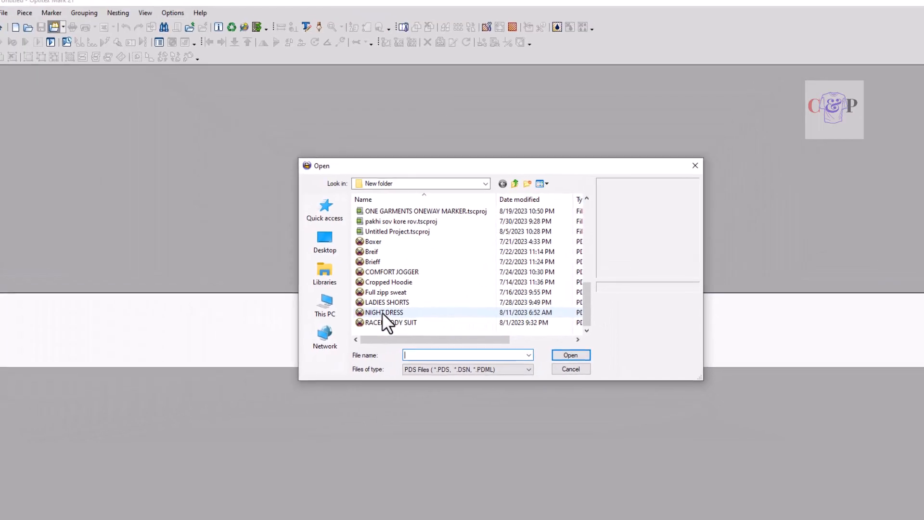
left_click(384, 312)
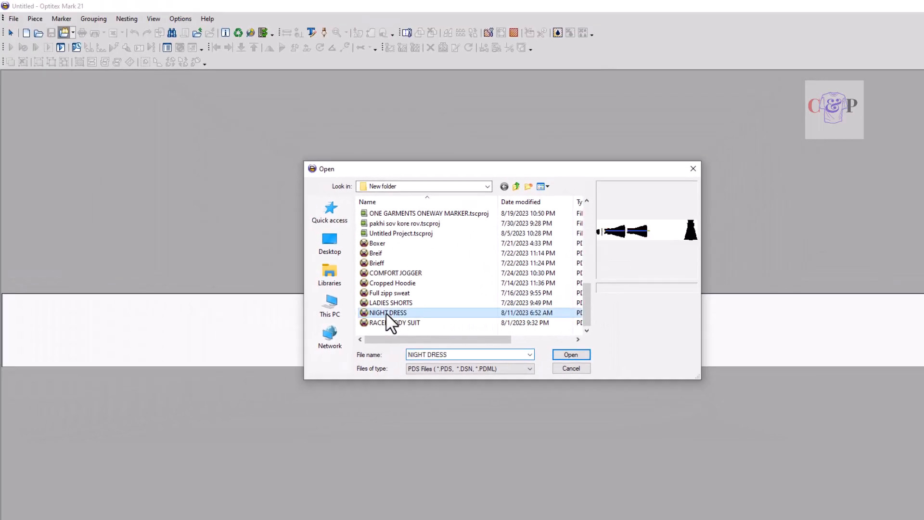
left_click(572, 355)
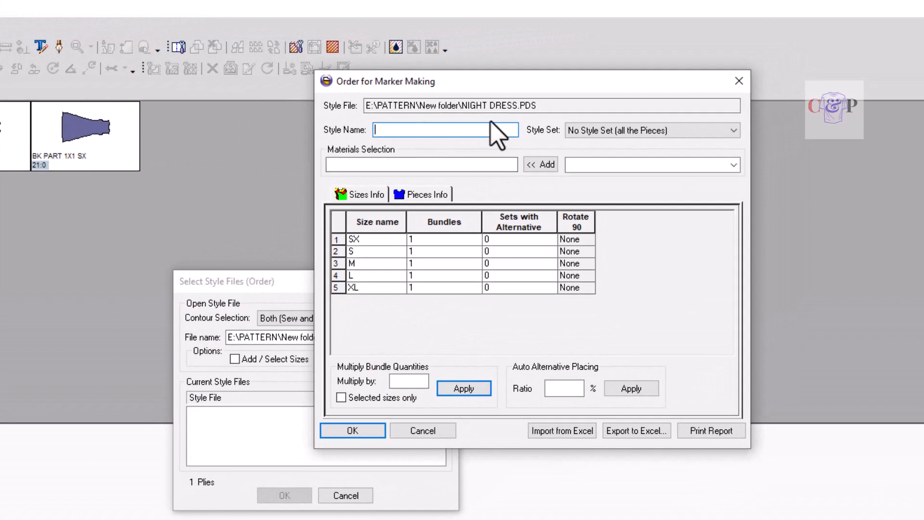
Fill in the style name NIGHT DRESS by copying it from the style file path
left_click_drag(462, 108, 517, 108)
key("ctrl+c")
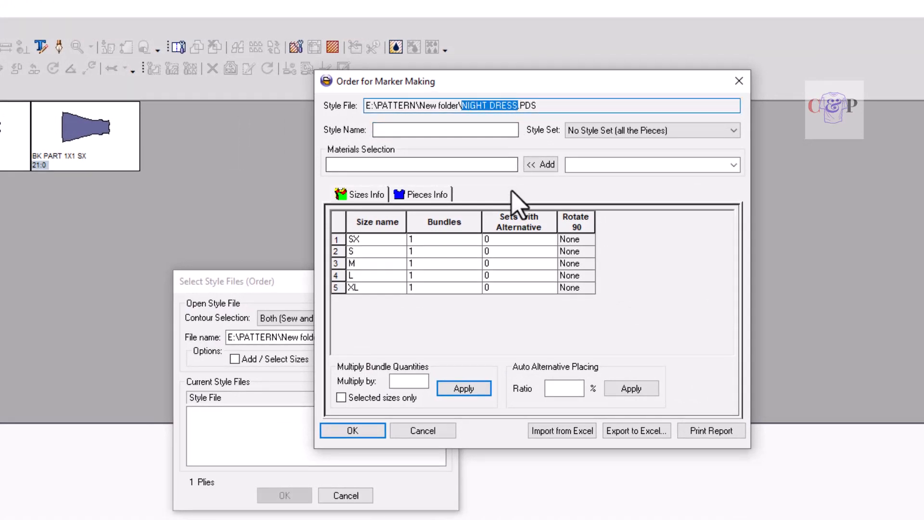
left_click(459, 131)
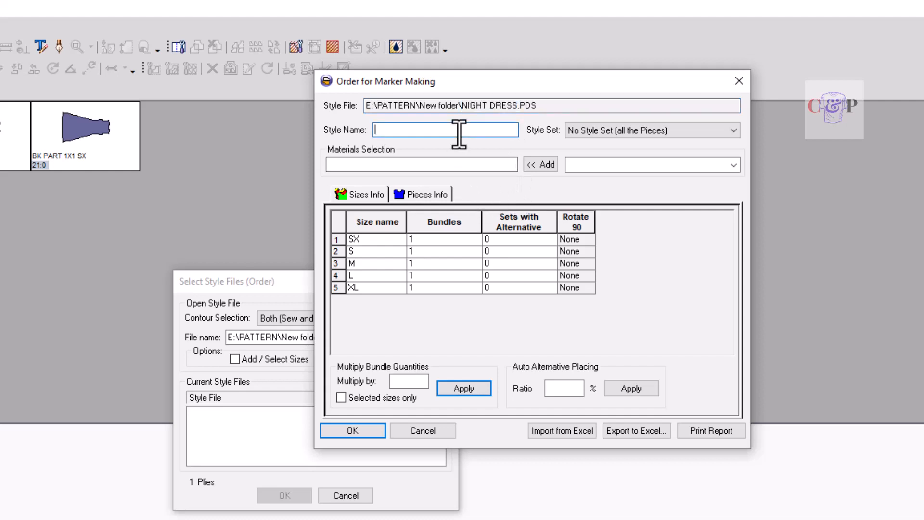
key("ctrl+v")
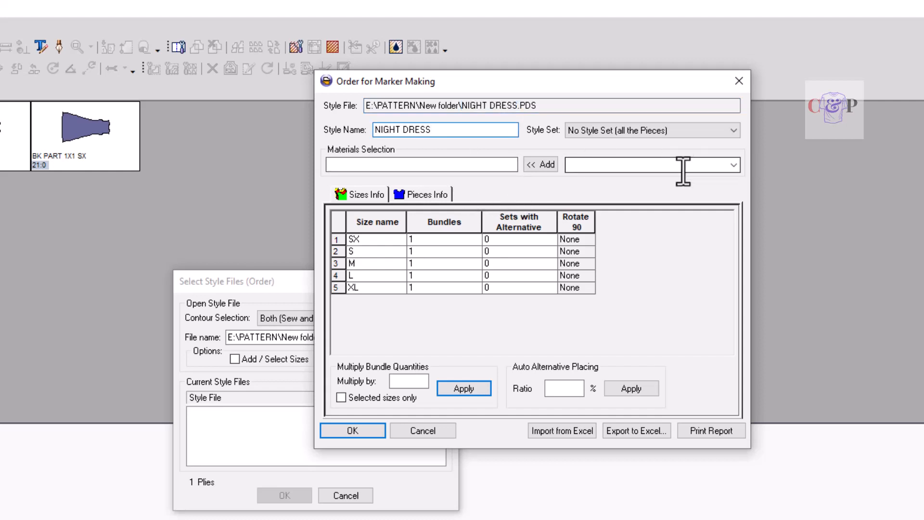
Add SELF to the order's materials selection
left_click(734, 165)
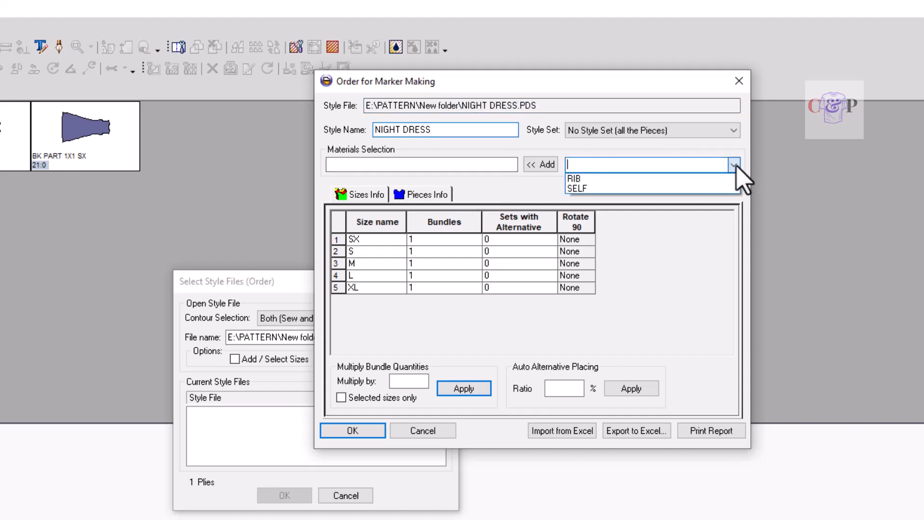
left_click(588, 188)
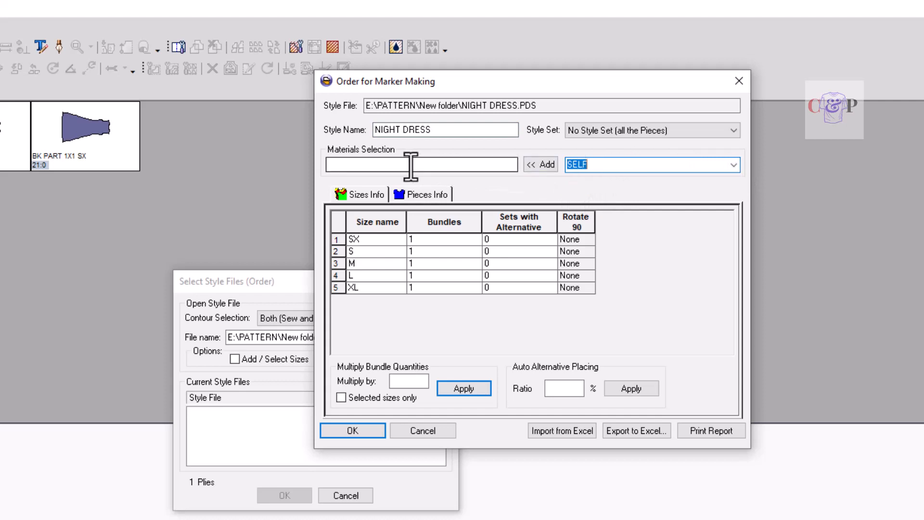
left_click(540, 166)
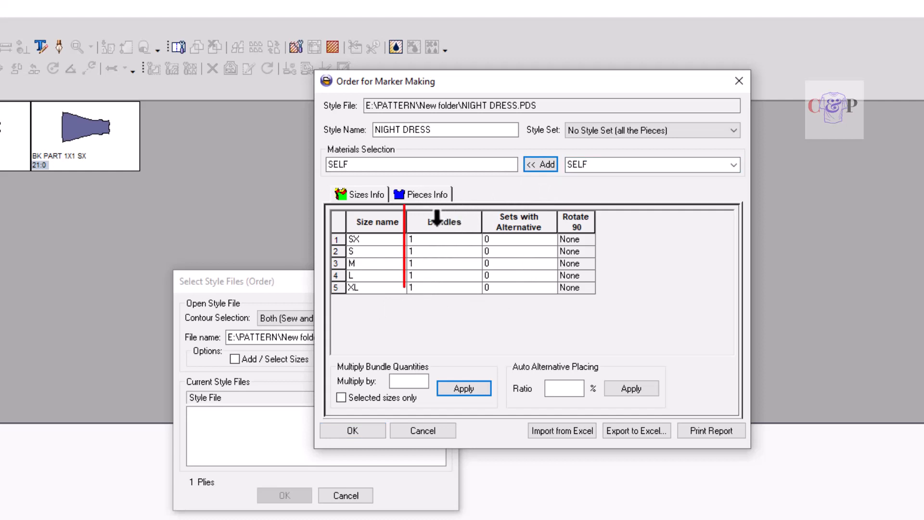
Set the bundle quantity to 2 for sizes SX and S
left_click_drag(442, 238, 445, 288)
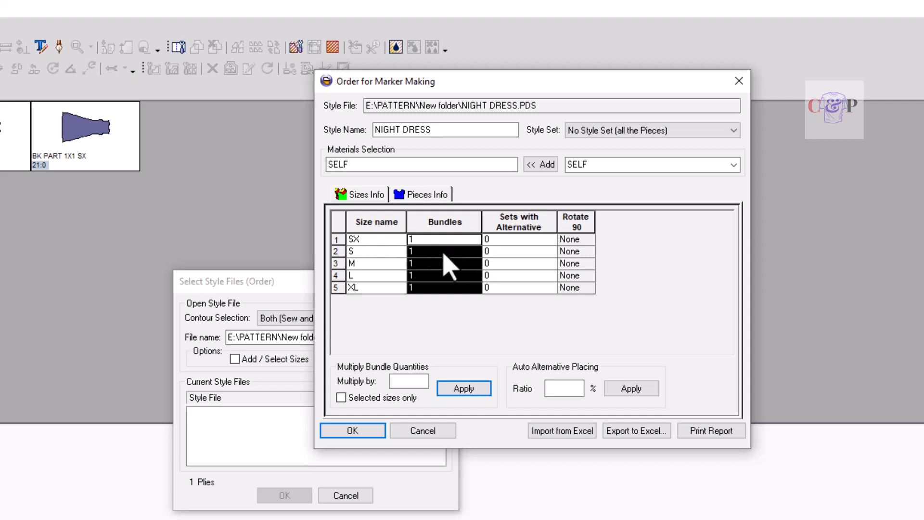
left_click(451, 242)
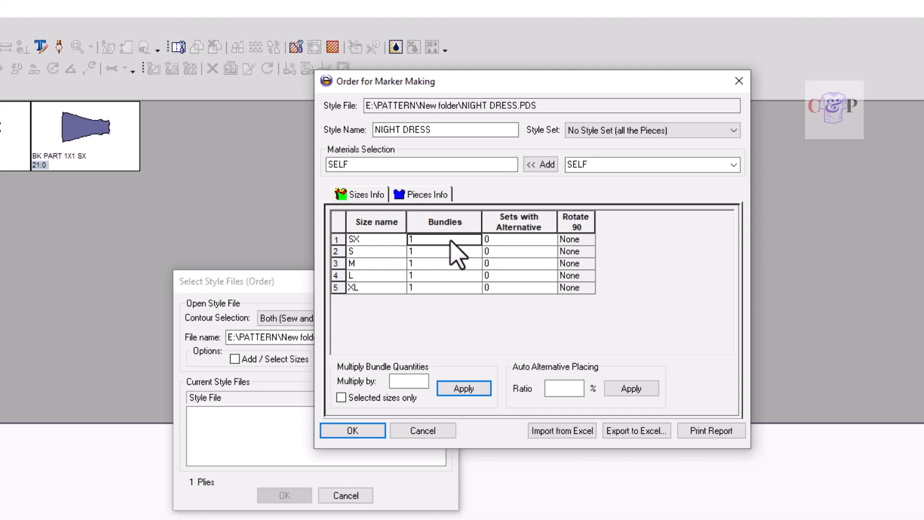
type("2")
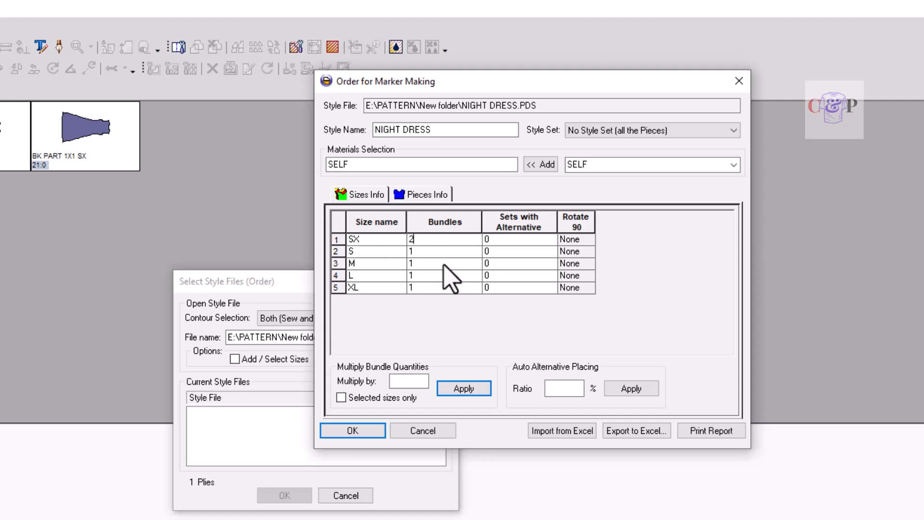
left_click(451, 253)
type("2")
Set the bundle quantity to 3 for size M and 2 for size L
left_click(449, 264)
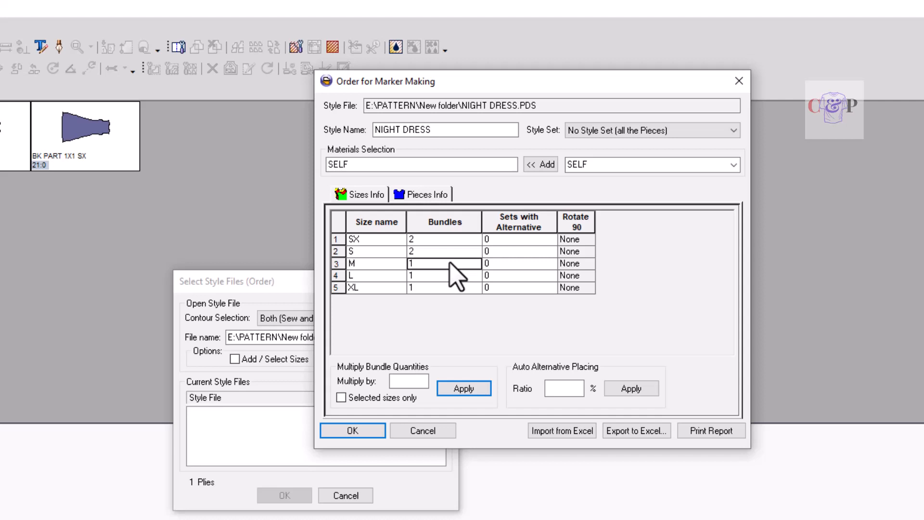
key("BackSpace")
type("3")
key("Return")
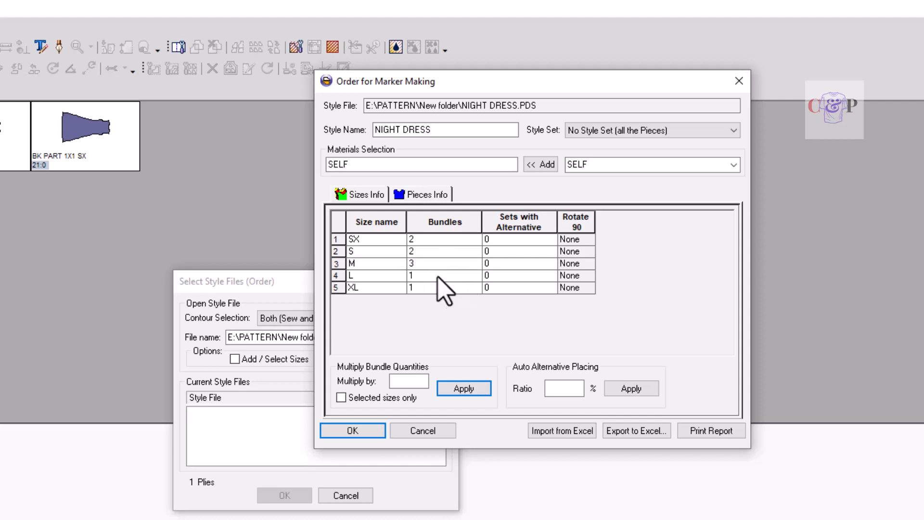
left_click(444, 275)
key("BackSpace")
type("2")
key("Return")
Set the bundle quantity for size SX to 1
left_click(442, 241)
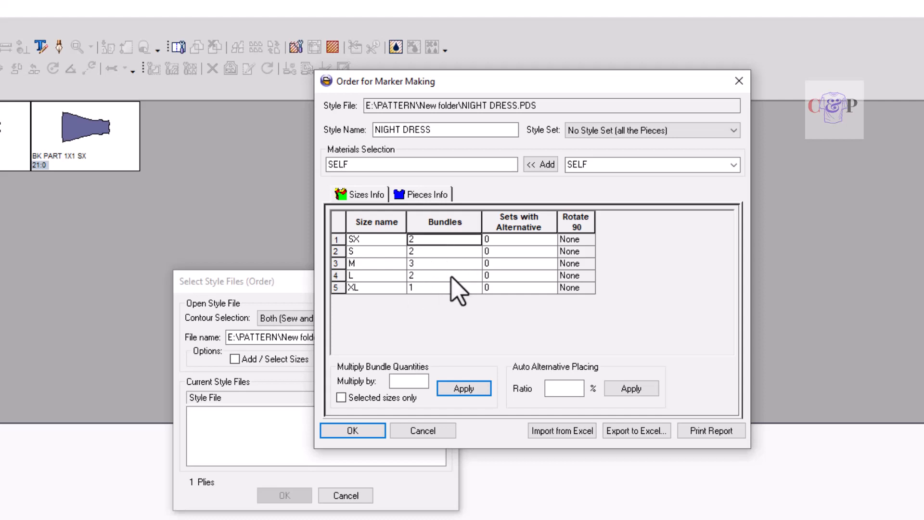
type("1")
left_click(438, 249)
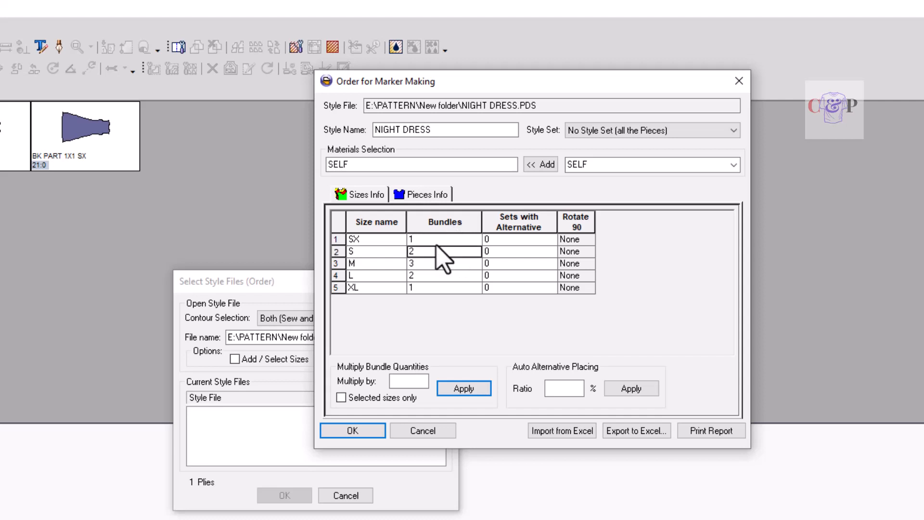
left_click_drag(440, 249, 439, 288)
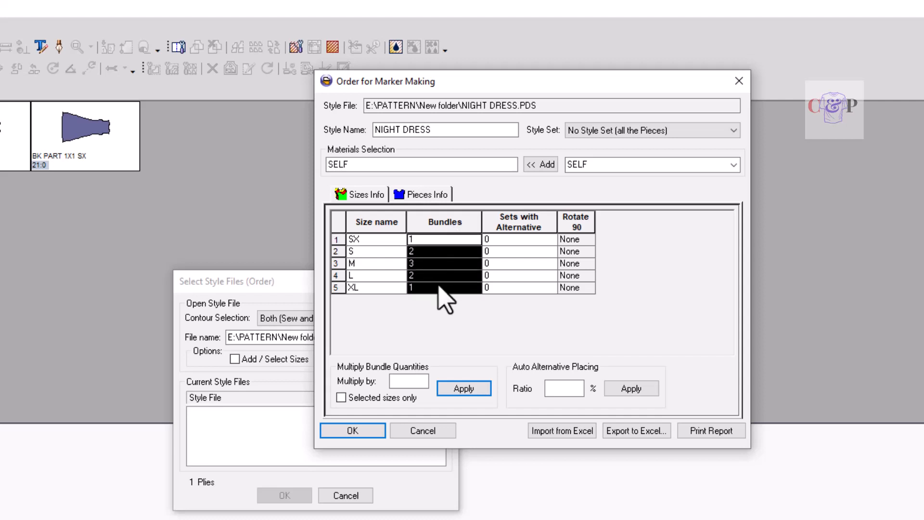
left_click_drag(439, 240, 447, 289)
left_click(539, 222)
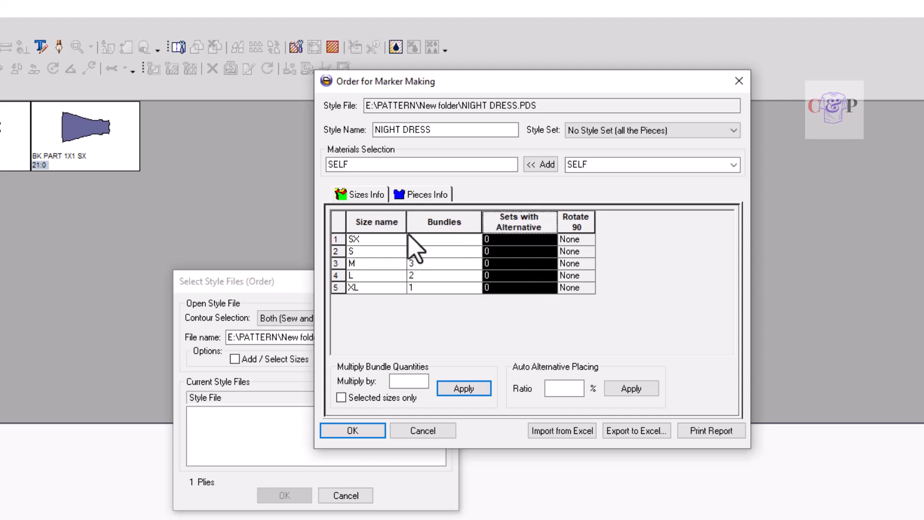
Set the quantity to 0 for the full dress piece named Piece and for the RIB neck piece NK
left_click(436, 198)
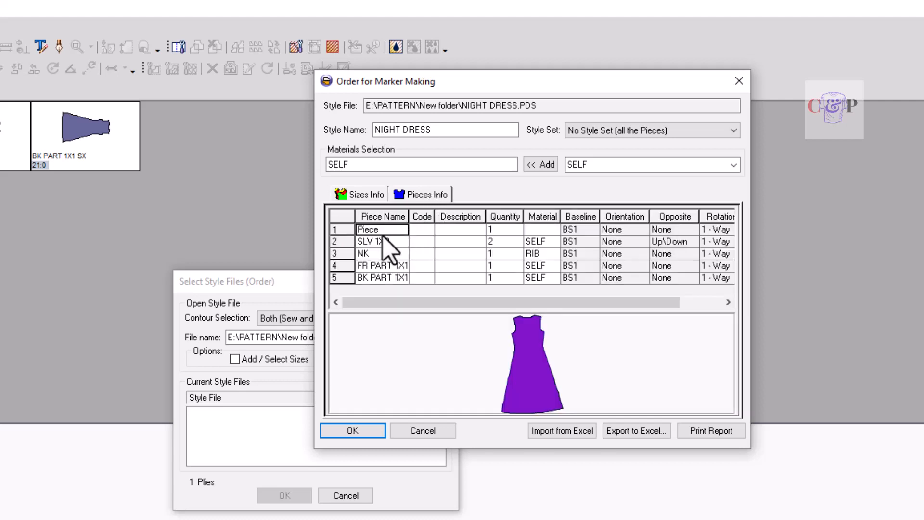
left_click(503, 230)
type("0")
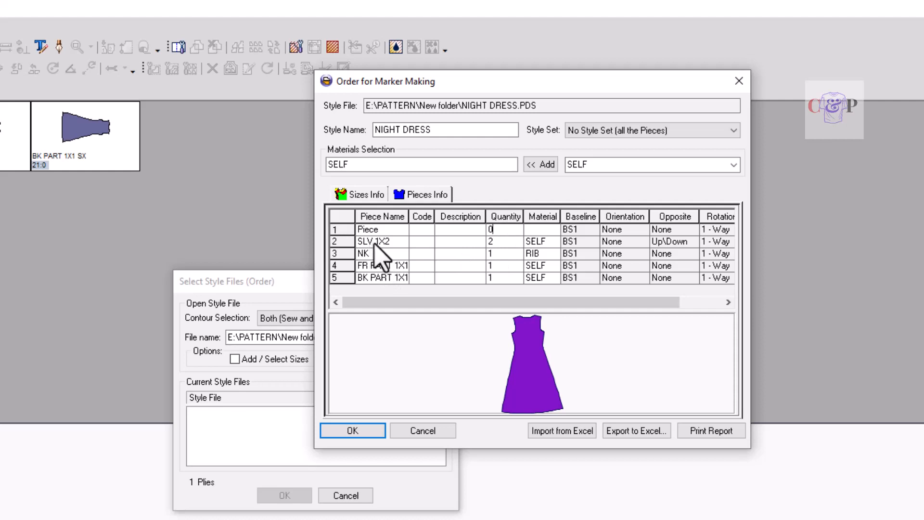
left_click(504, 243)
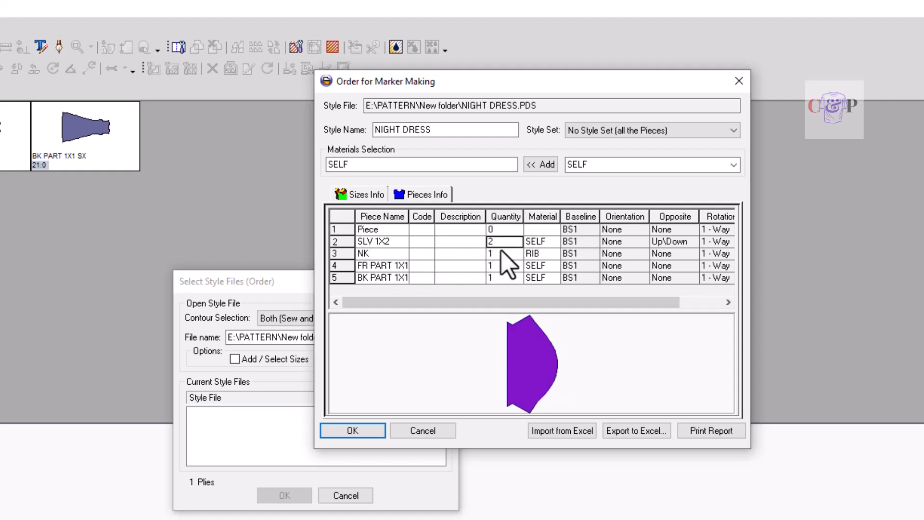
left_click(505, 254)
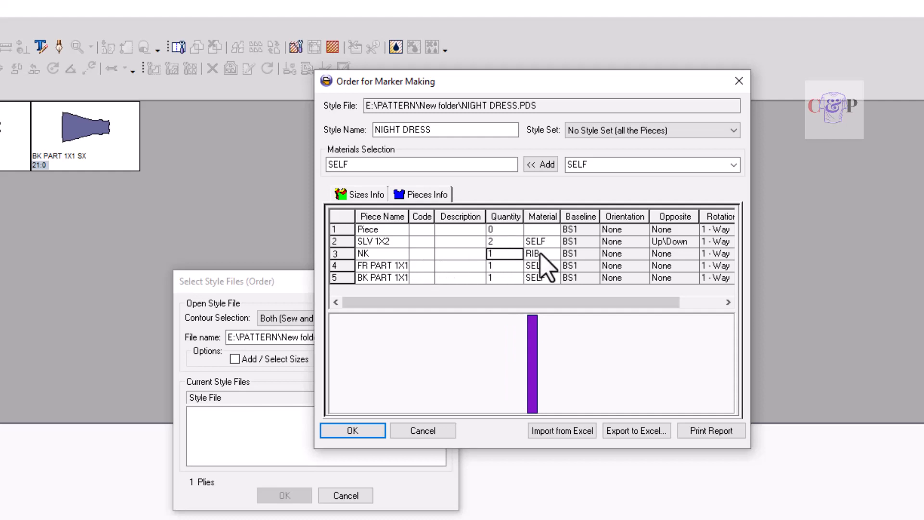
left_click(553, 219)
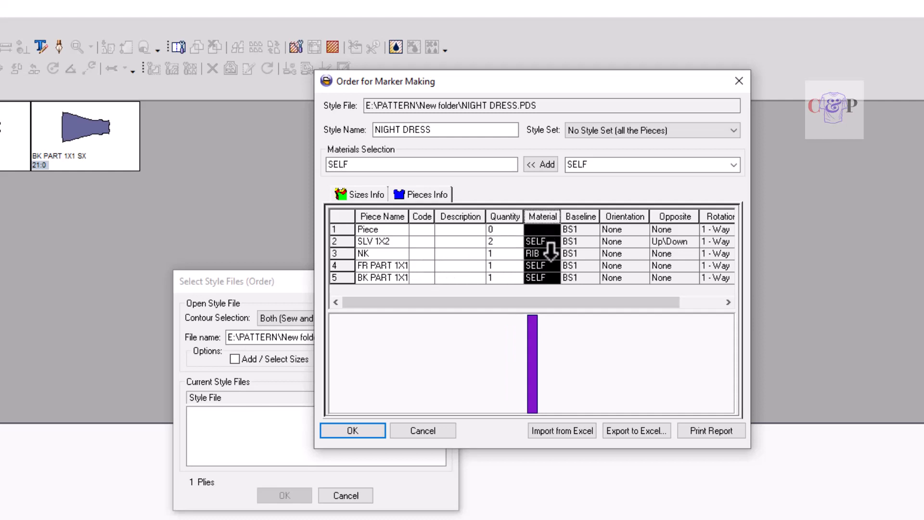
left_click(546, 253)
left_click(506, 254)
type("0")
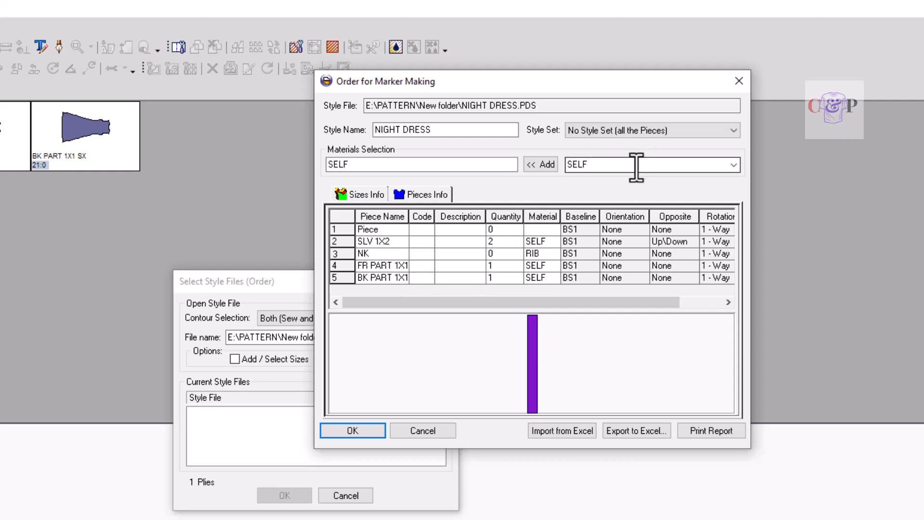
left_click_drag(640, 166, 571, 165)
left_click(734, 165)
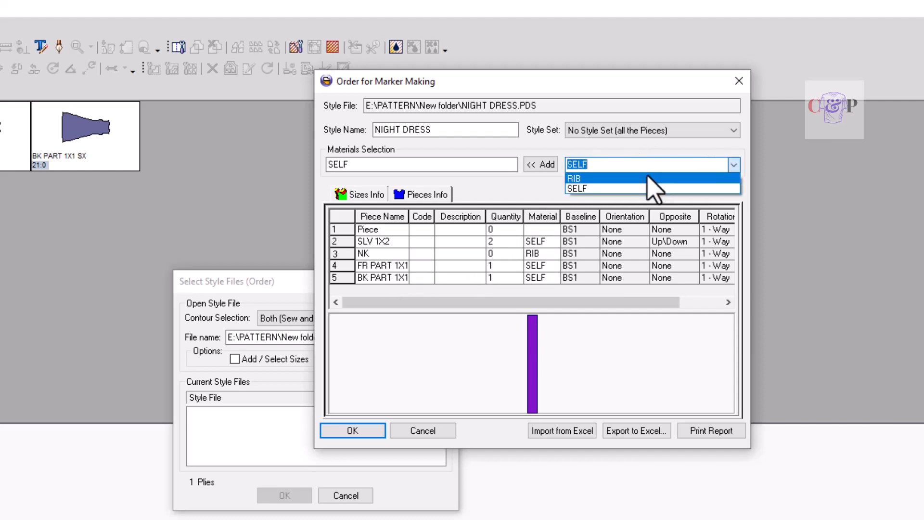
left_click(529, 193)
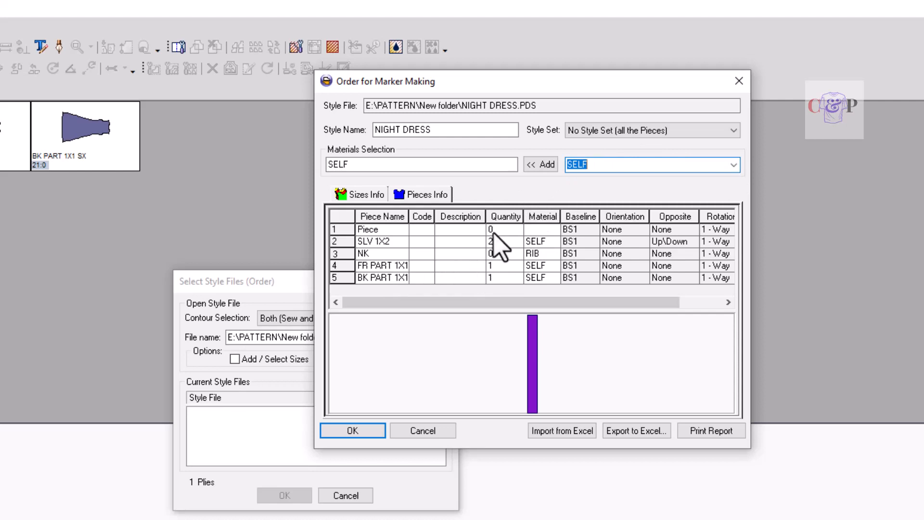
left_click(504, 264)
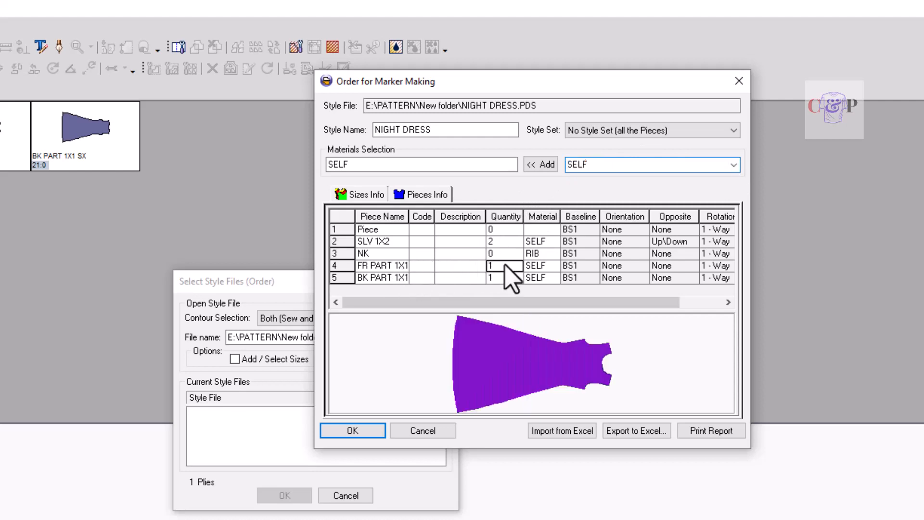
left_click(505, 277)
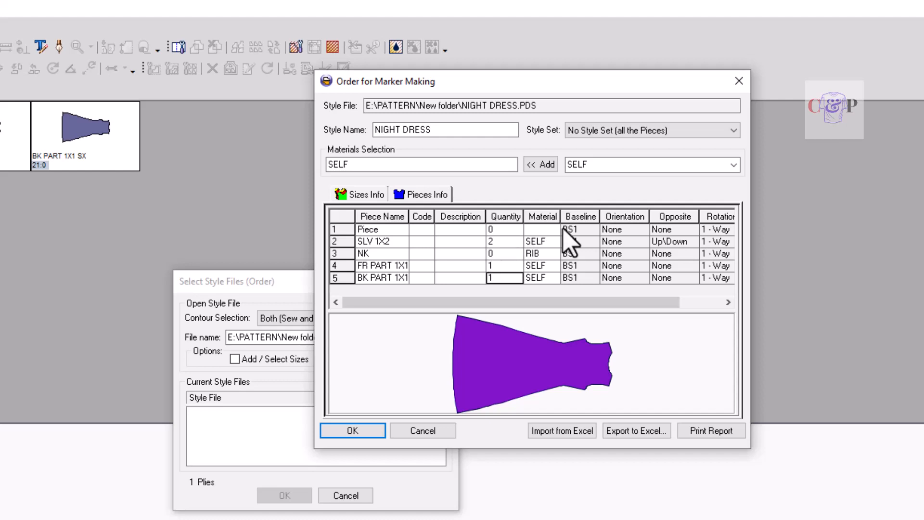
Set the rotation to 2 - Way for the first piece and apply the same value to all pieces
left_click(732, 230)
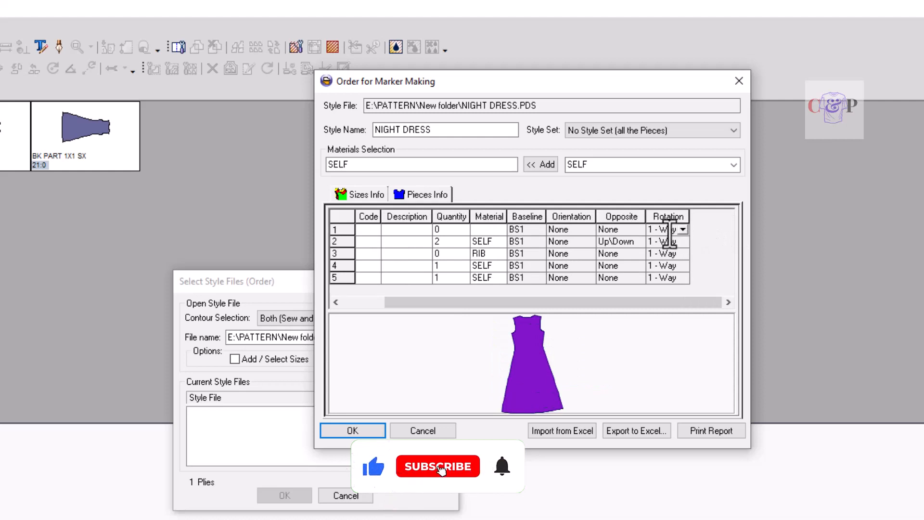
left_click(684, 230)
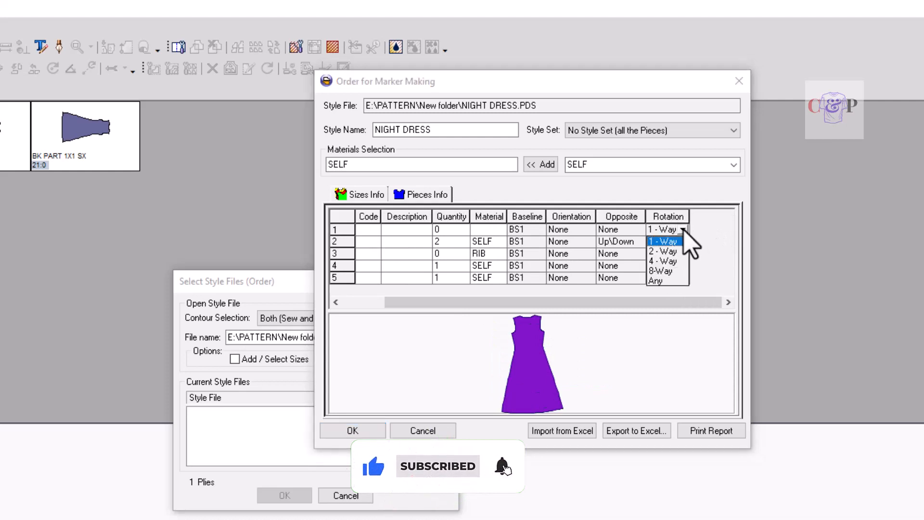
left_click(660, 254)
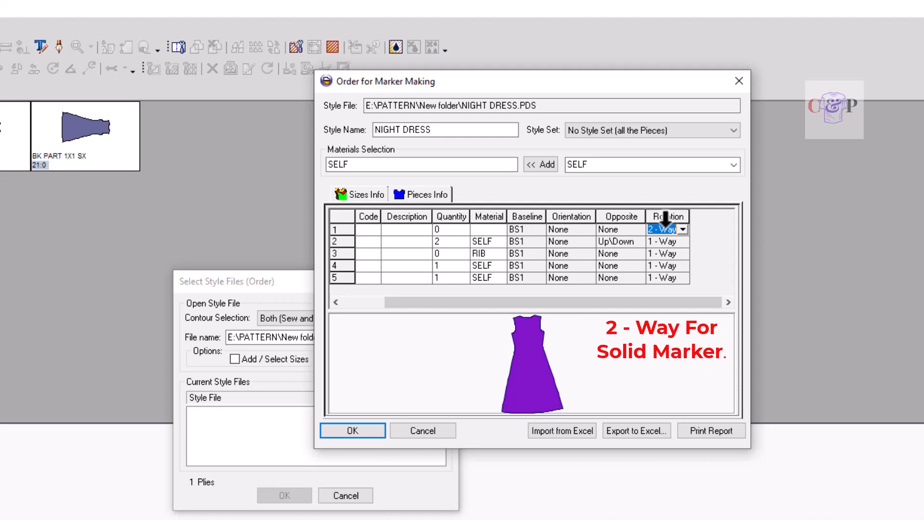
right_click(682, 215)
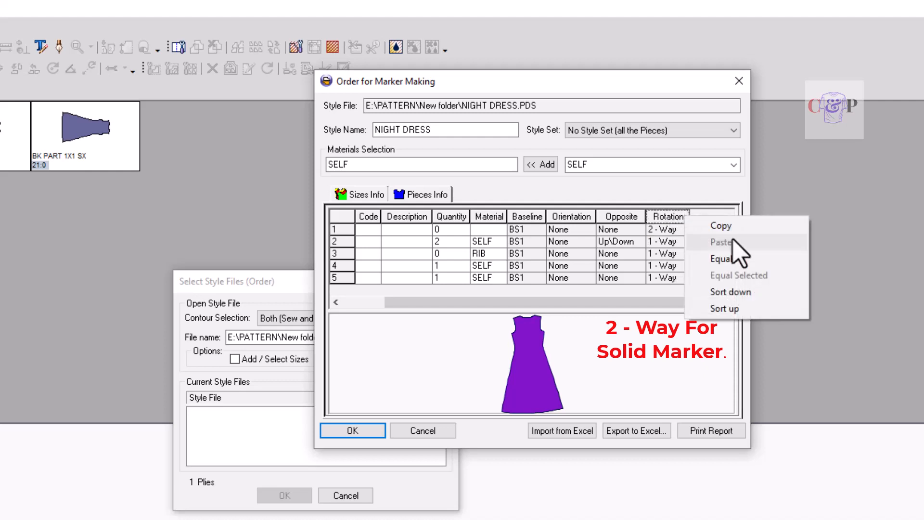
left_click(740, 262)
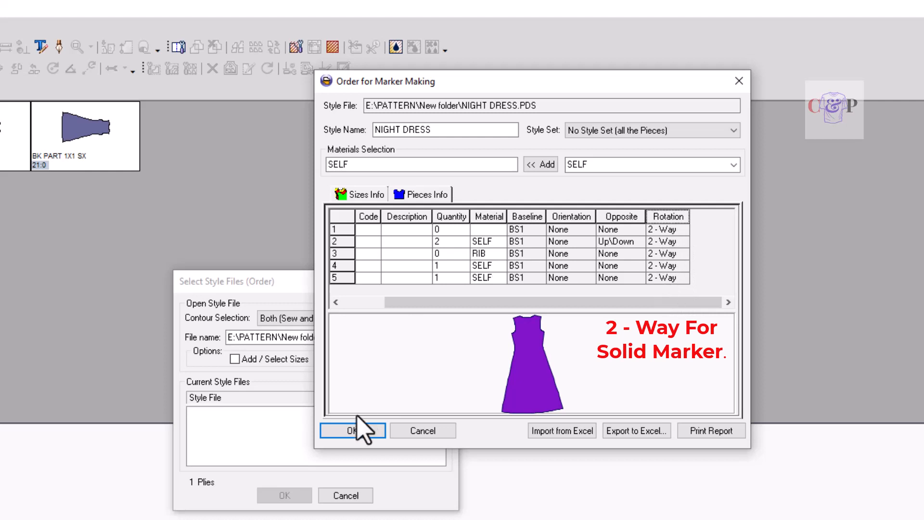
Confirm the NIGHT DRESS marker order and load its pieces into the marker
left_click(353, 431)
left_click(496, 299)
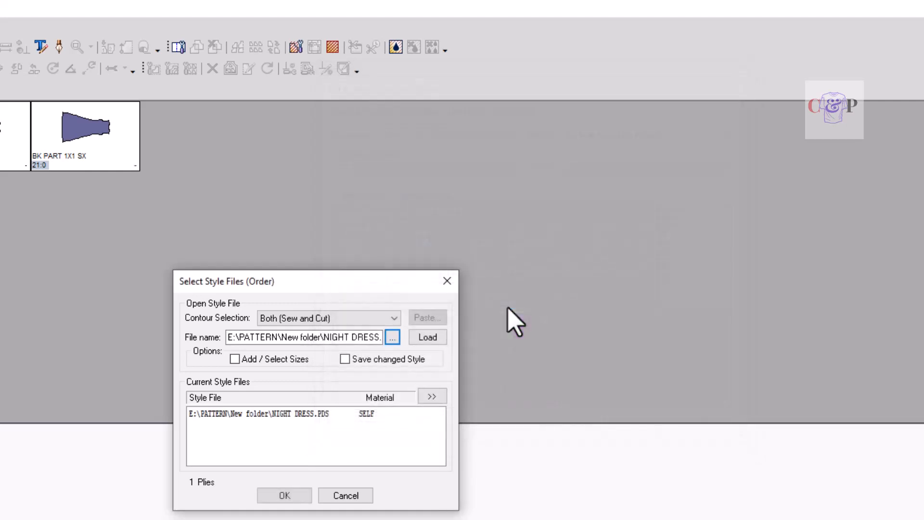
left_click(285, 496)
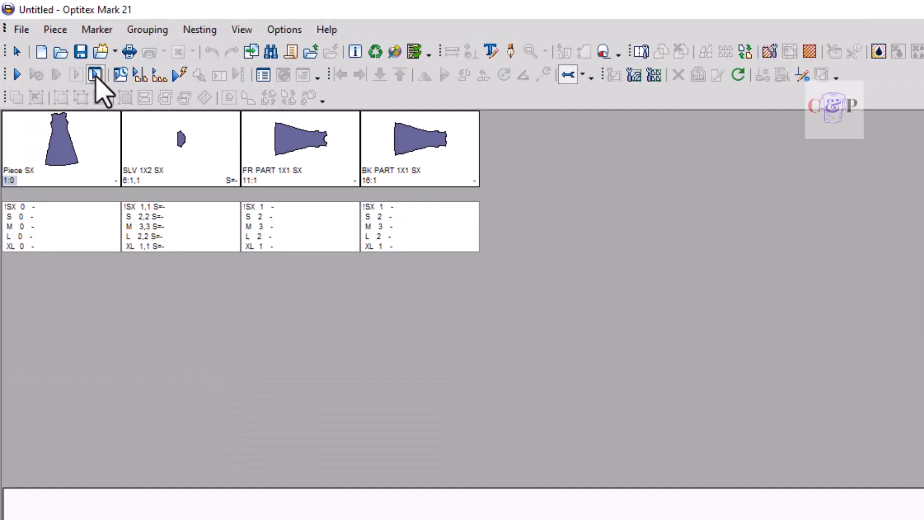
Set the auto nesting Groups Options to No Groups, apply the setting and close the dialog
left_click(95, 75)
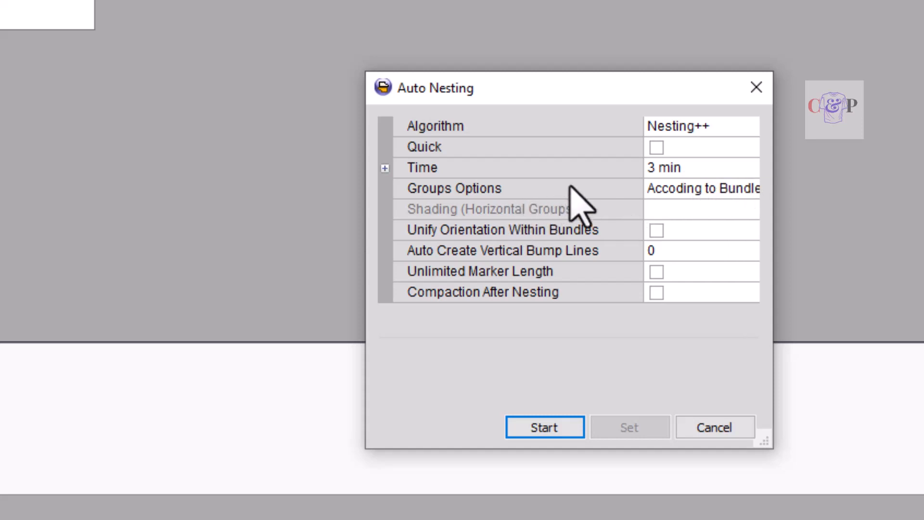
left_click(748, 189)
left_click(750, 189)
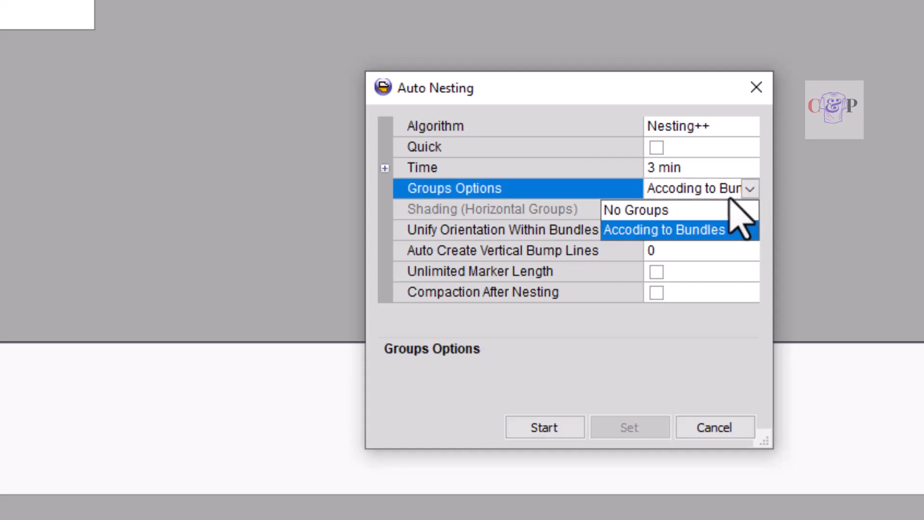
left_click(717, 211)
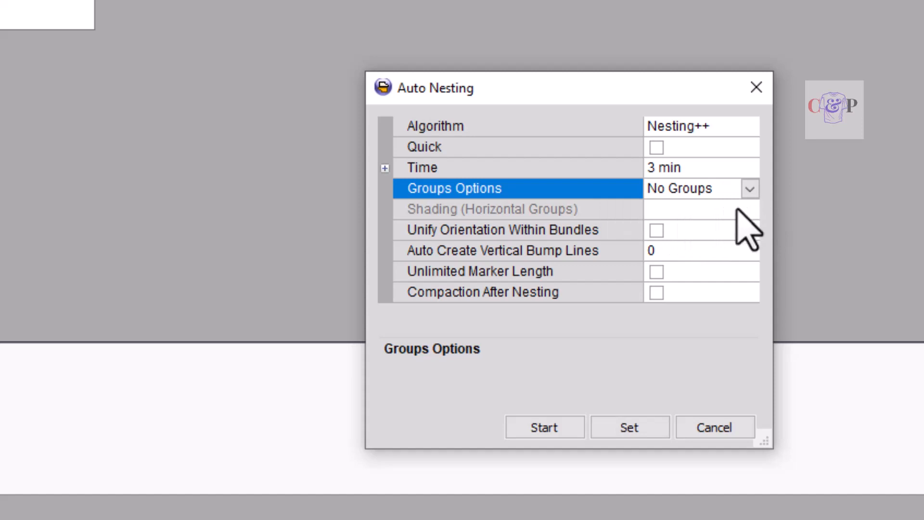
left_click(641, 432)
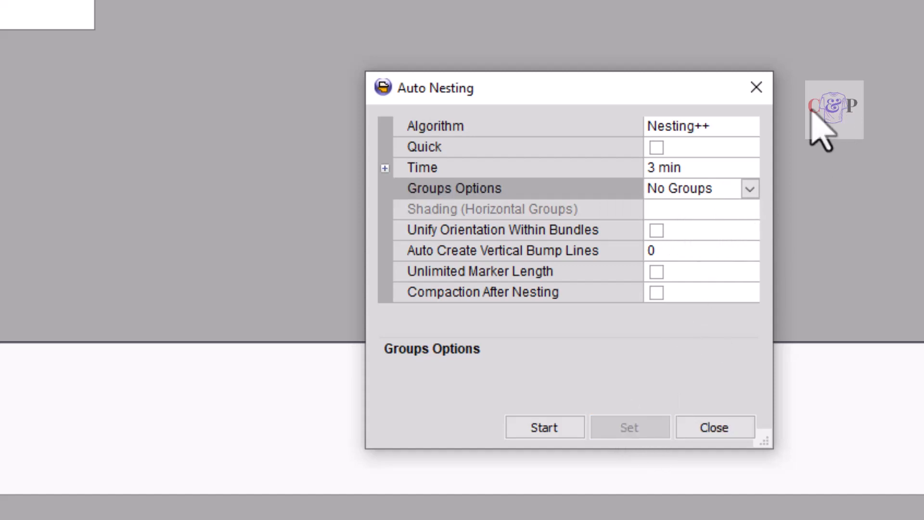
left_click(756, 87)
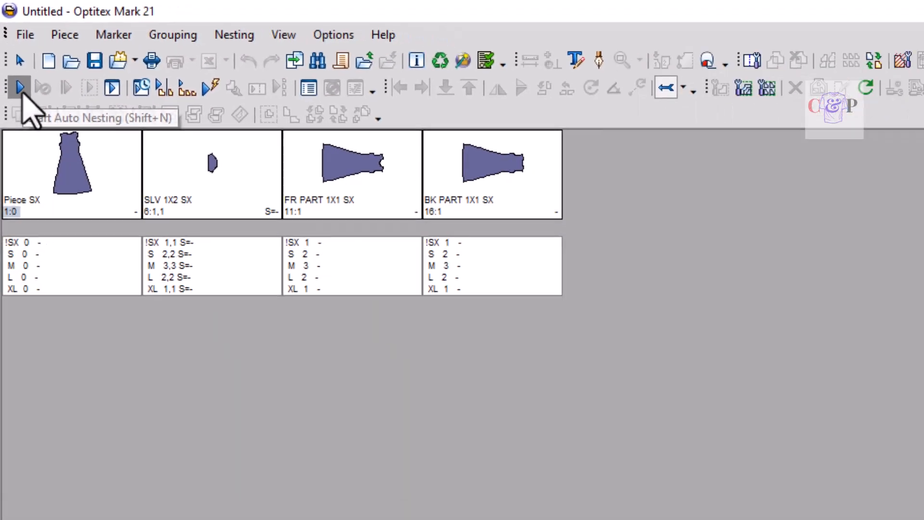
Run auto nesting on the marker and stop it once all pieces are placed
left_click(20, 88)
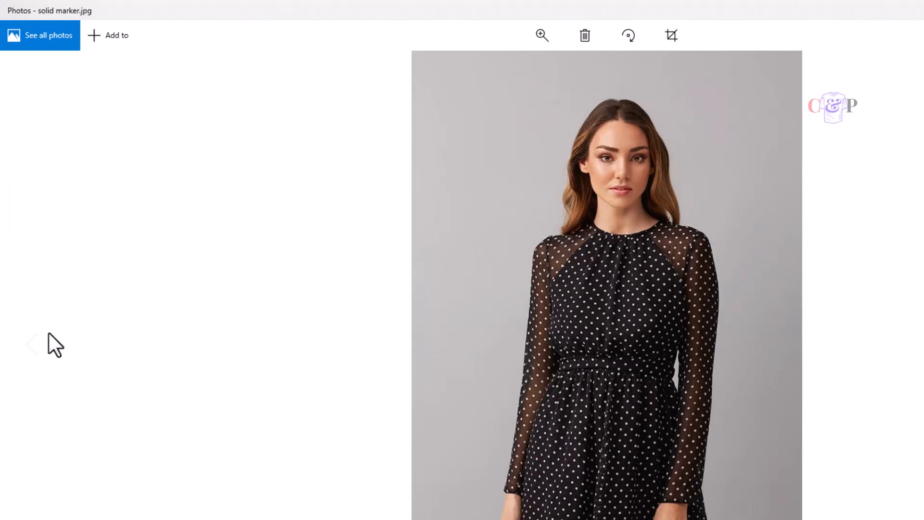
left_click(34, 349)
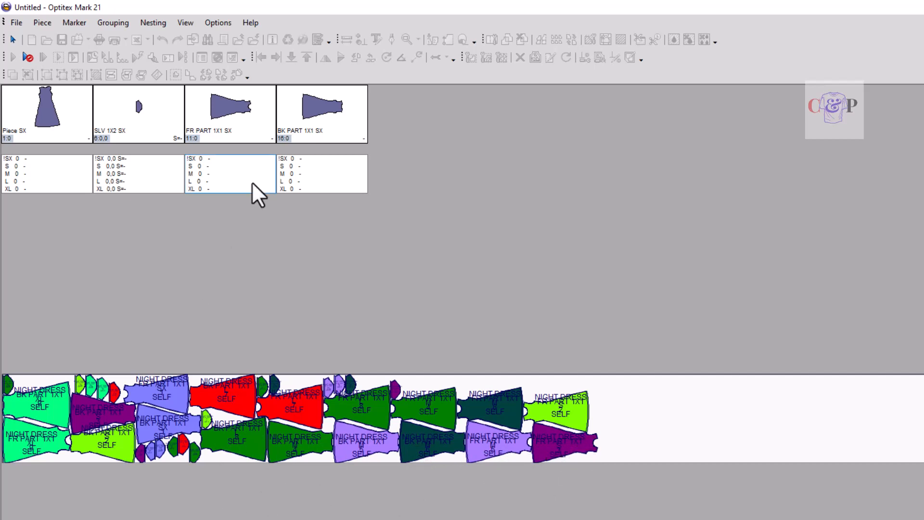
left_click(28, 57)
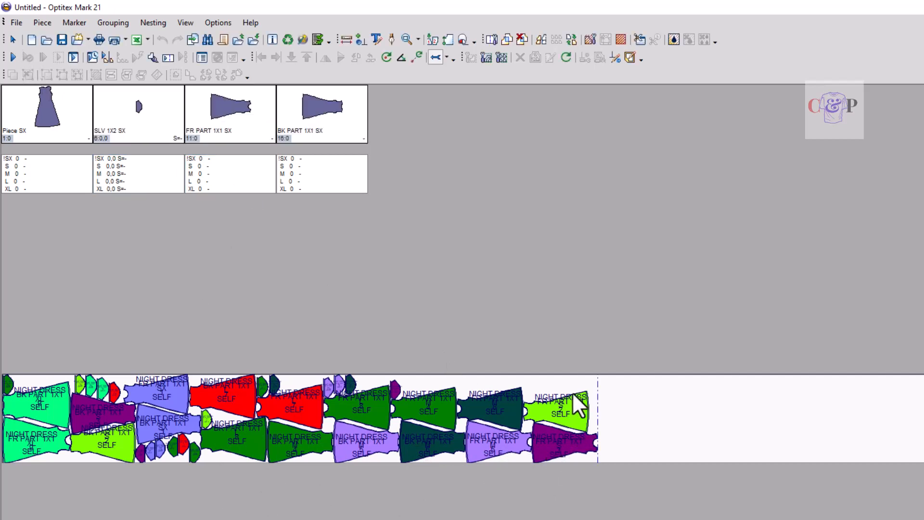
Set the marker width to 70 inches in the marker definitions and accept the dimension change
scroll(263, 443, "up", 2)
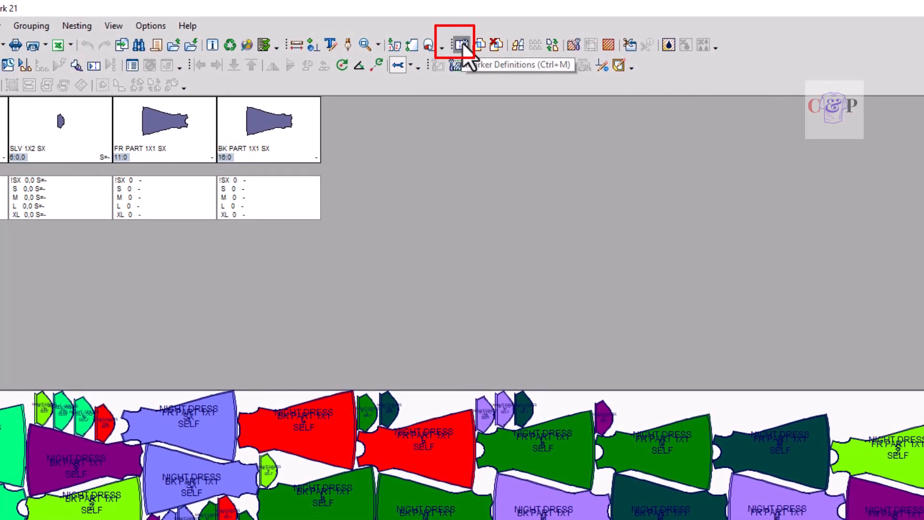
left_click(462, 46)
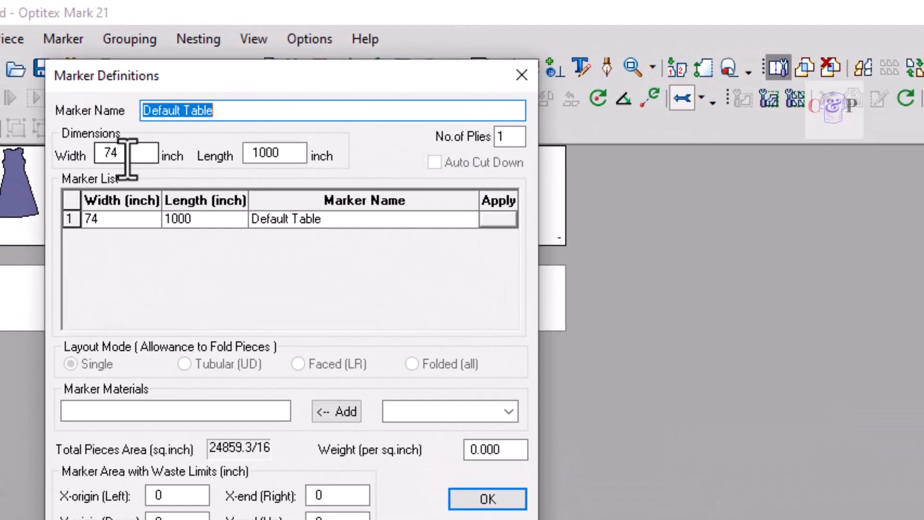
left_click(31, 106)
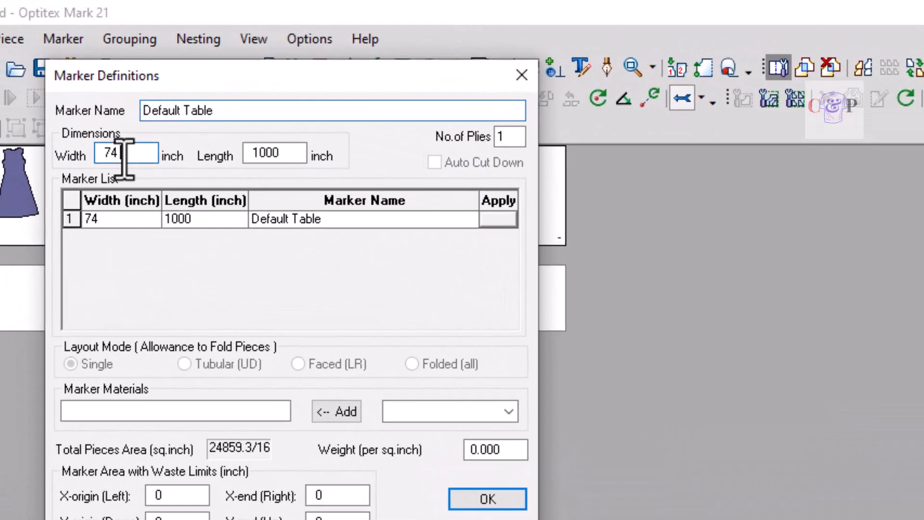
left_click_drag(114, 154, 162, 155)
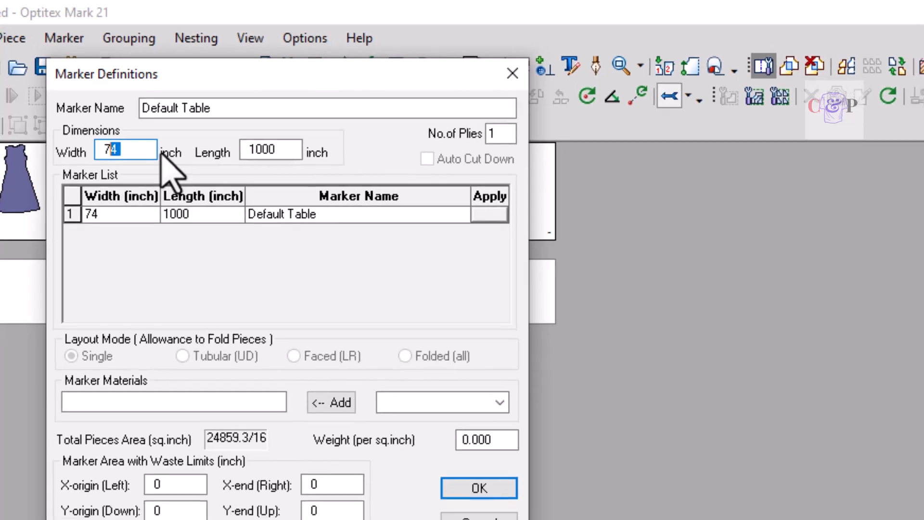
type("0")
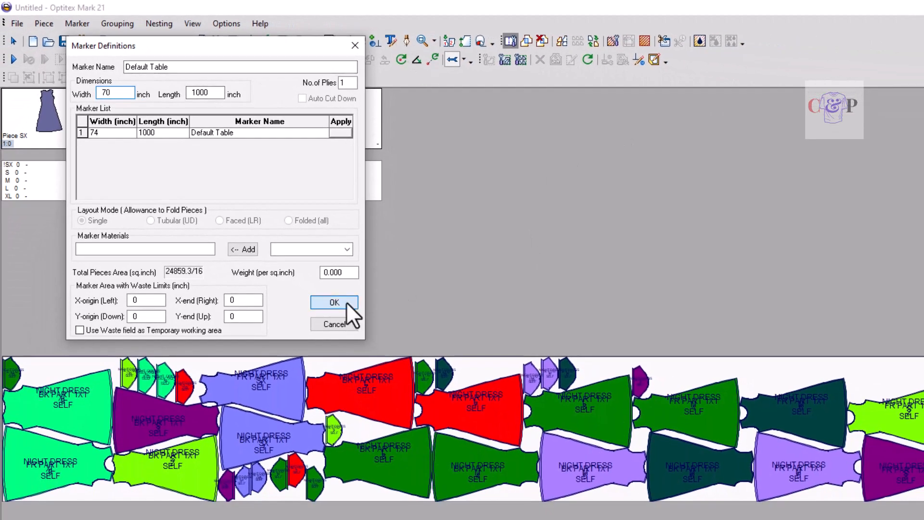
left_click(334, 302)
left_click(254, 226)
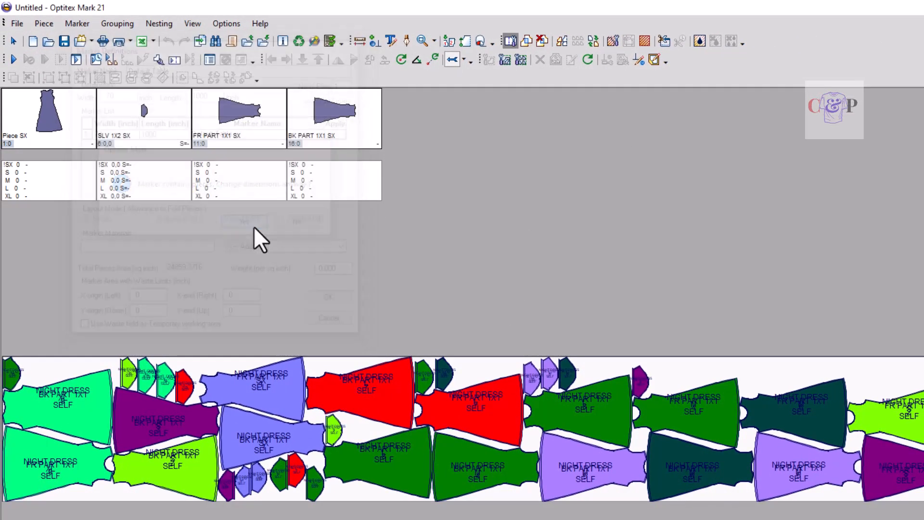
Nest the pieces again on the 70-inch-wide marker and stop the nesting once they are placed
left_click(13, 60)
left_click(608, 375)
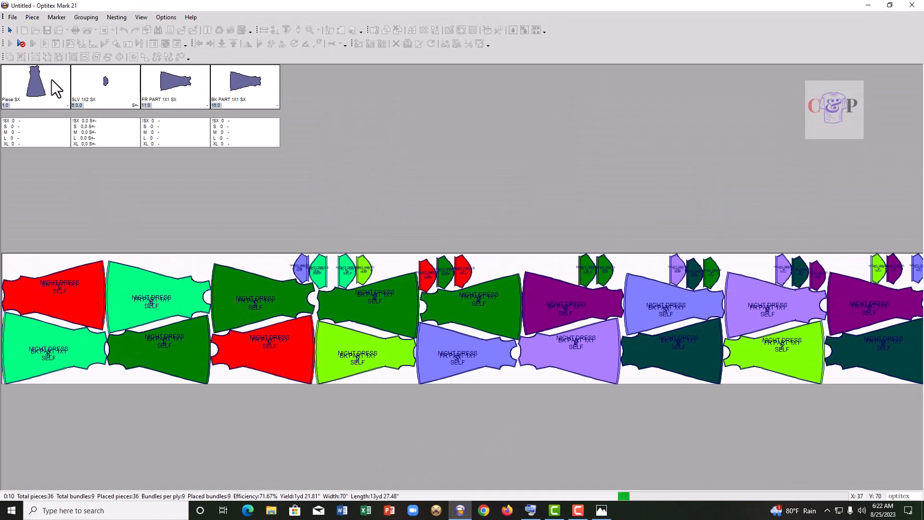
left_click(21, 44)
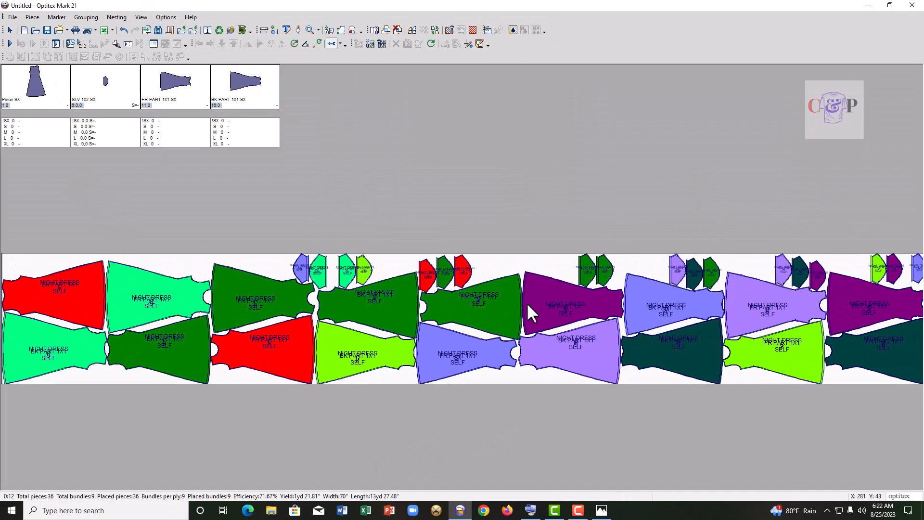
Examine the nested marker closely, checking the direction and spacing of the front, back and sleeve pieces
scroll(527, 303, "down", 2)
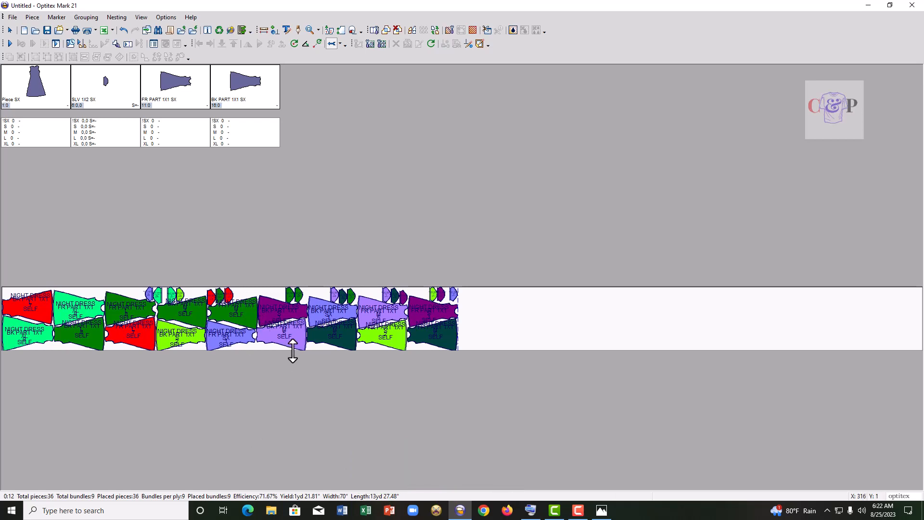
scroll(112, 318, "up", 3)
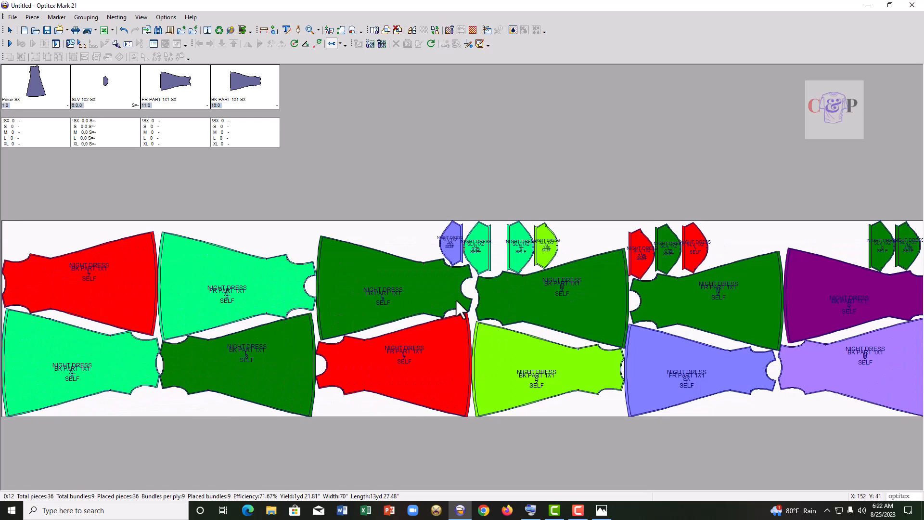
scroll(389, 296, "up", 3)
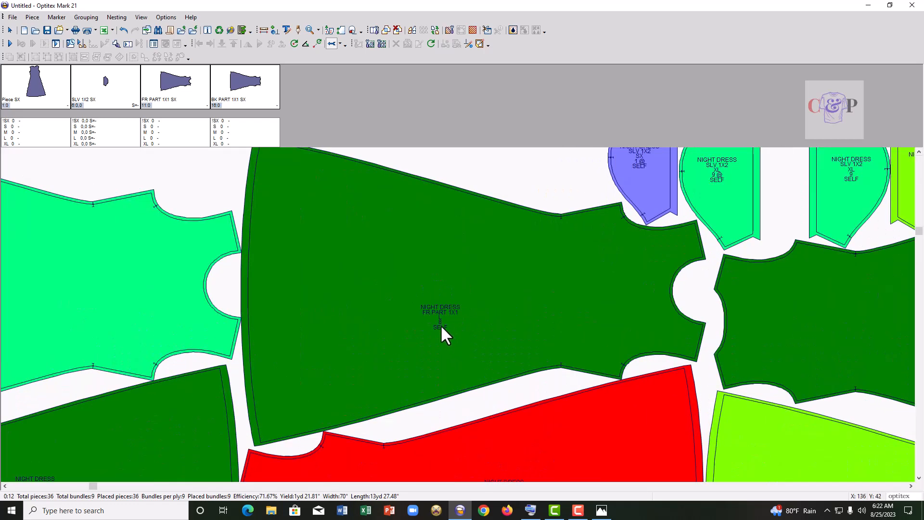
scroll(601, 331, "down", 2)
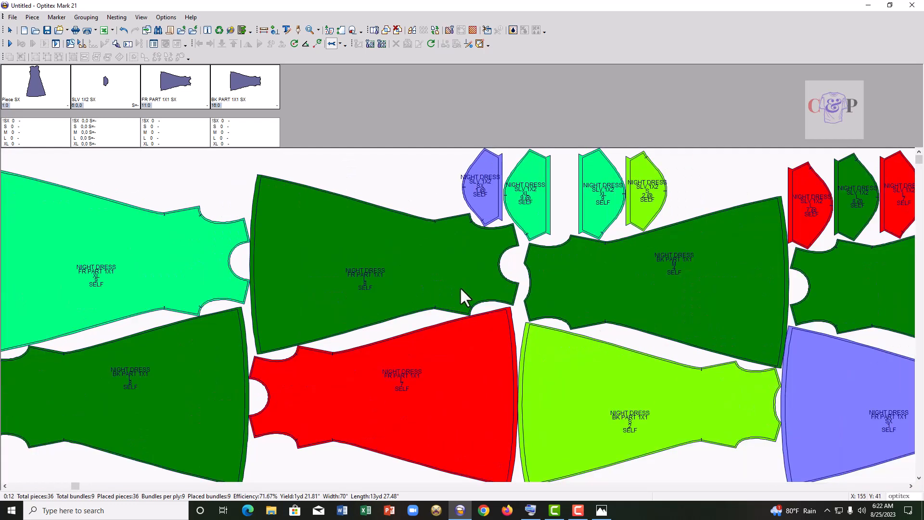
scroll(137, 384, "up", 1)
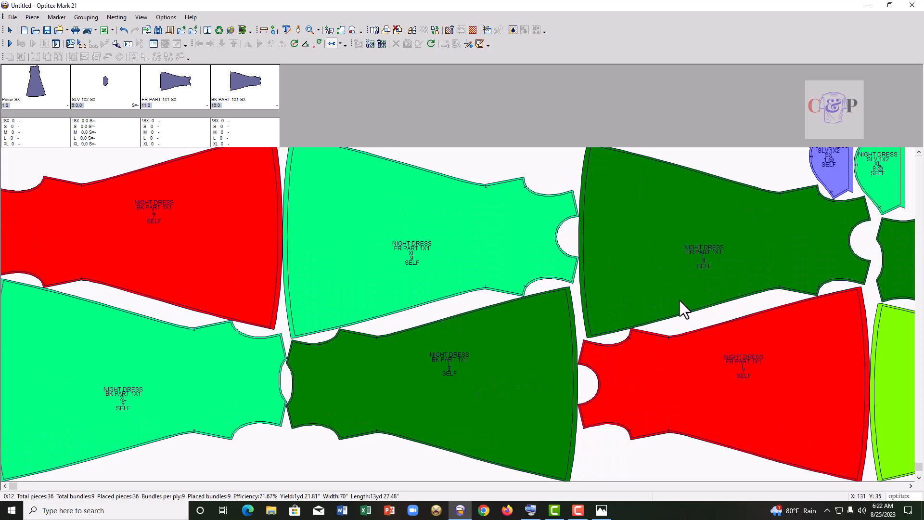
scroll(720, 313, "down", 2)
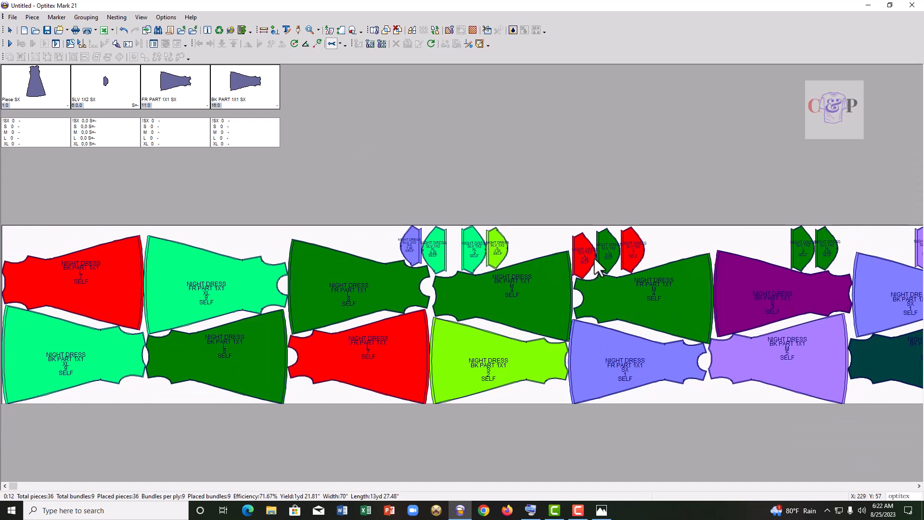
scroll(297, 367, "up", 3)
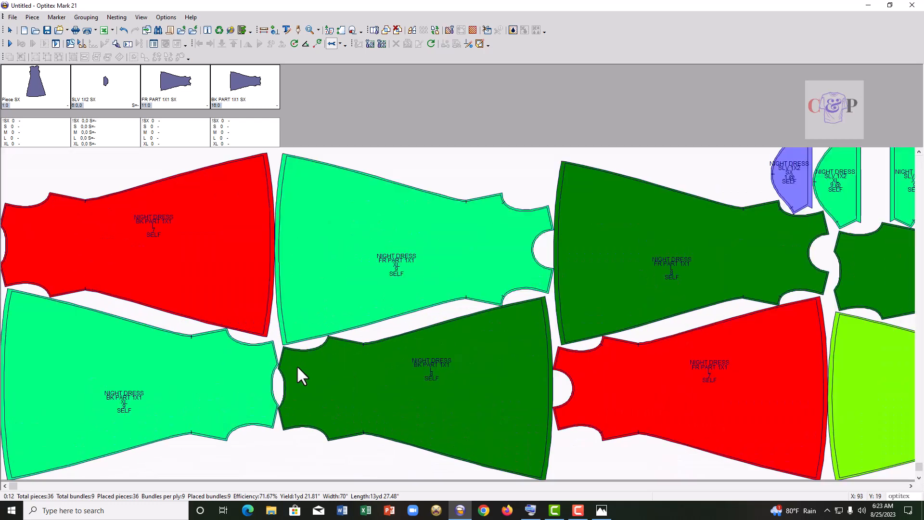
scroll(562, 334, "down", 3)
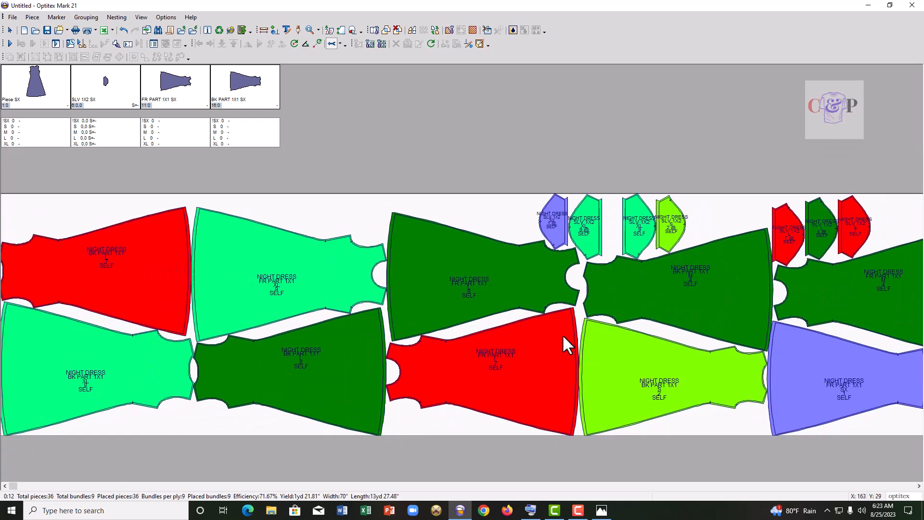
scroll(459, 260, "up", 3)
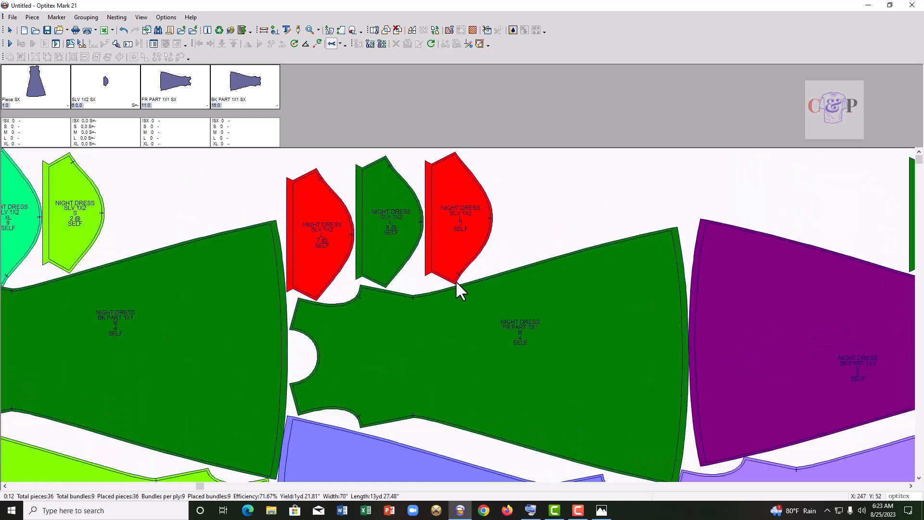
scroll(369, 232, "down", 1)
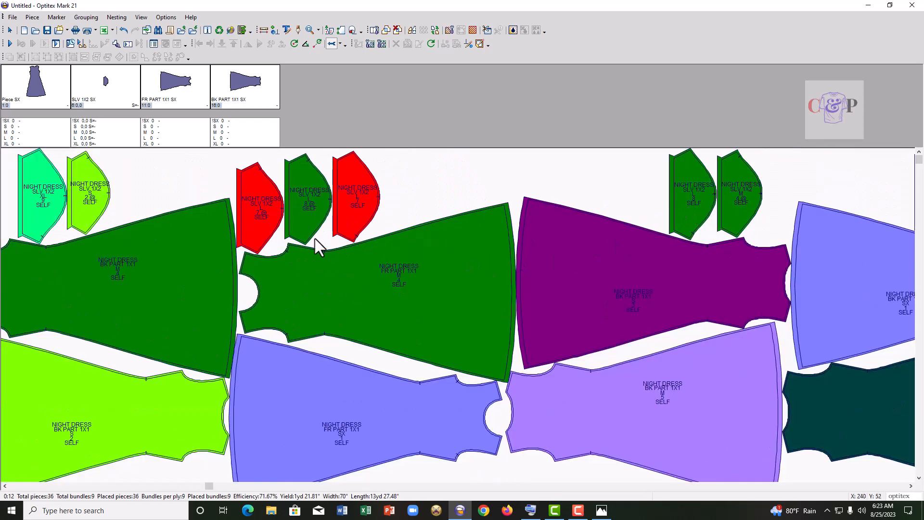
Try reversing the direction of the size L sleeve SLV 1X2 on the marker, and undo the change
left_click(691, 195)
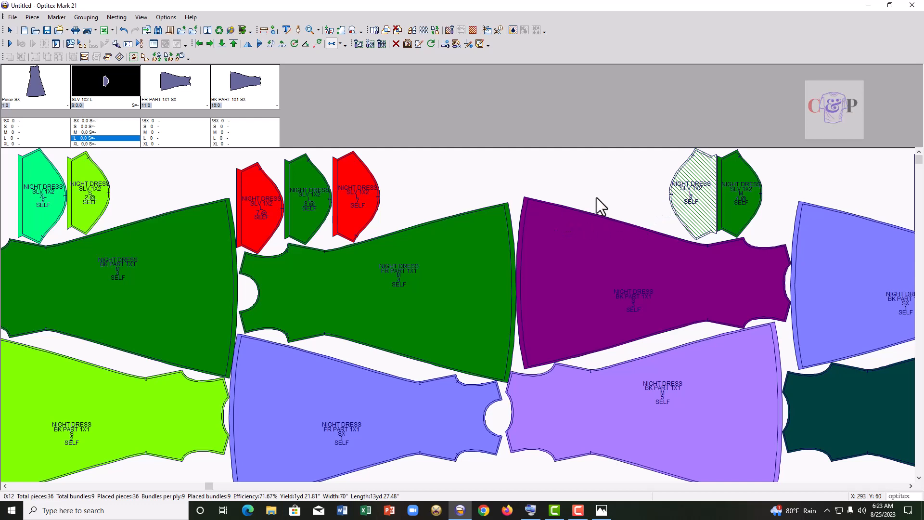
key("ctrl+z")
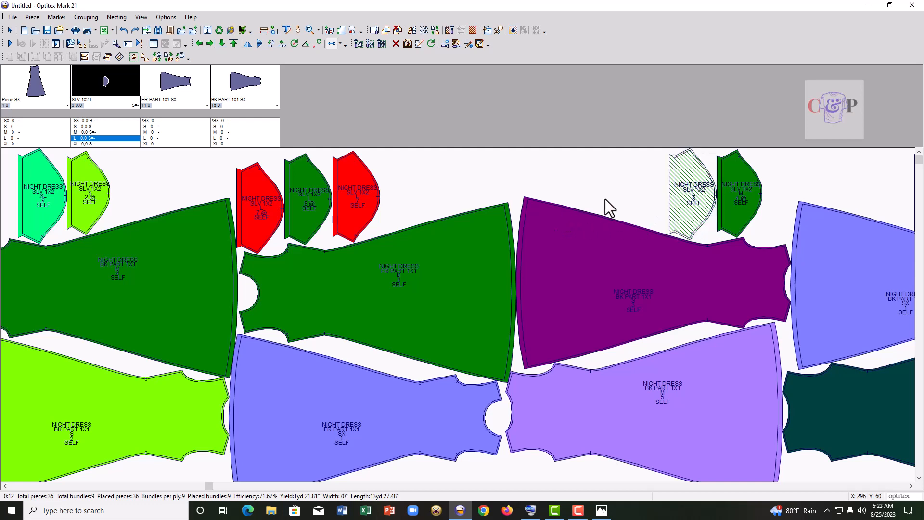
left_click(619, 177)
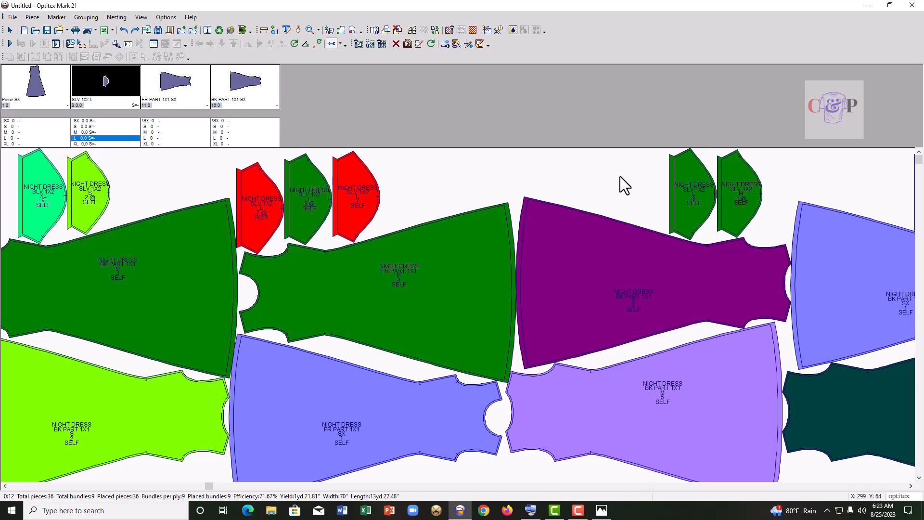
scroll(450, 308, "down", 2)
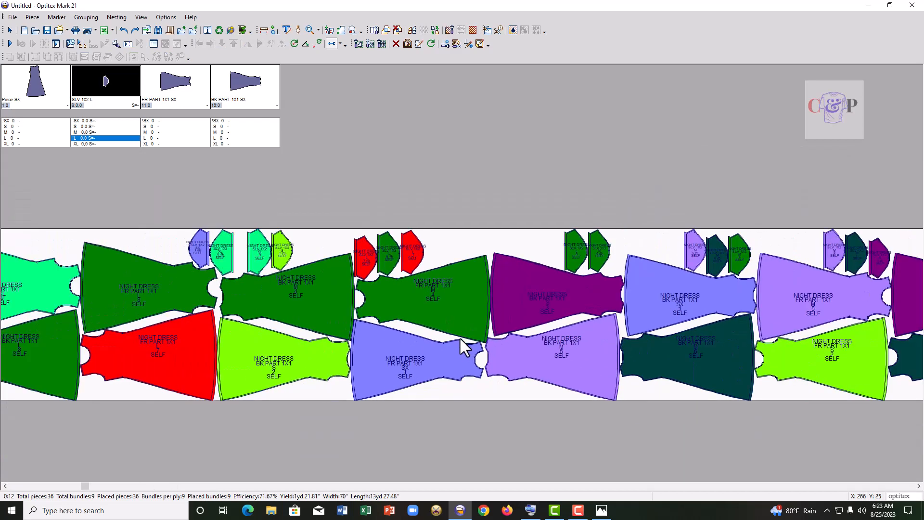
scroll(460, 336, "down", 1)
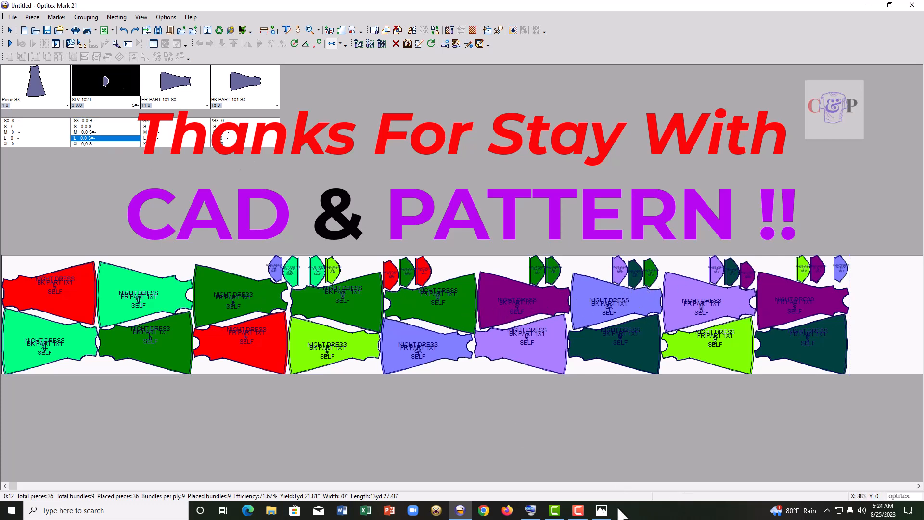
left_click(580, 514)
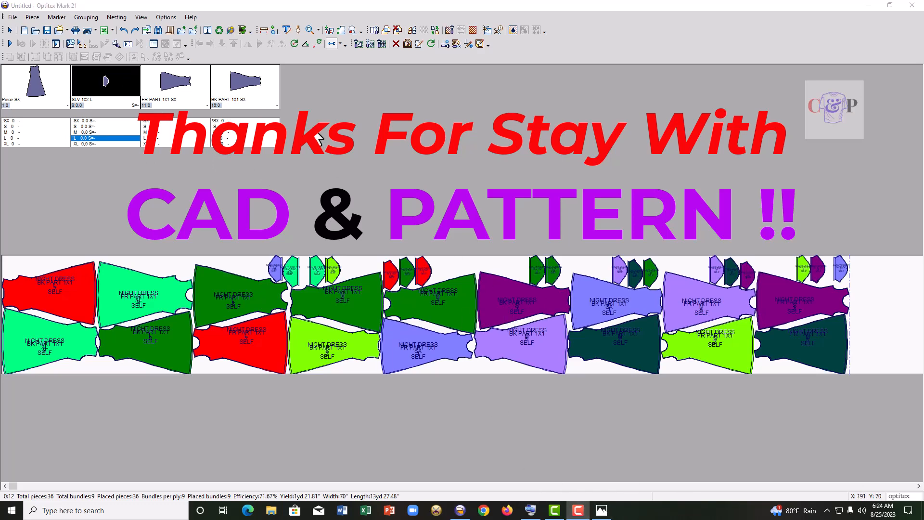